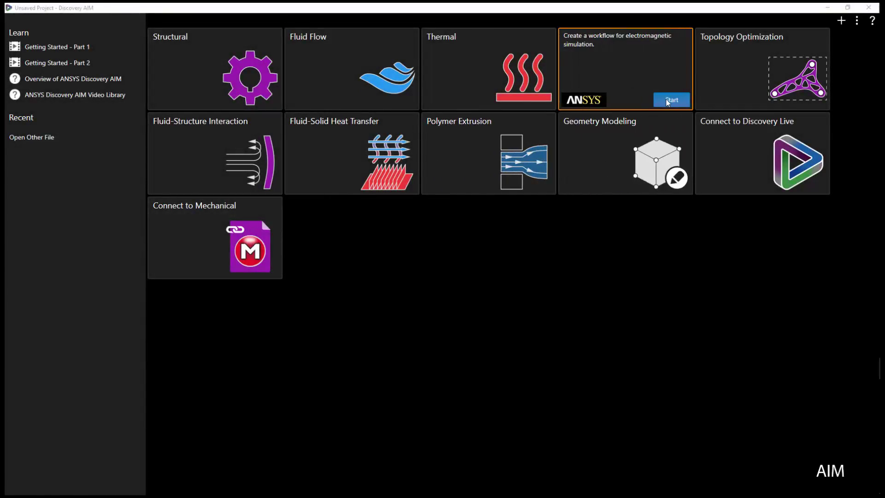
Start an Electromagnetics study by importing Relay_switch from the ANSYS Geometry Files folder.
click(670, 100)
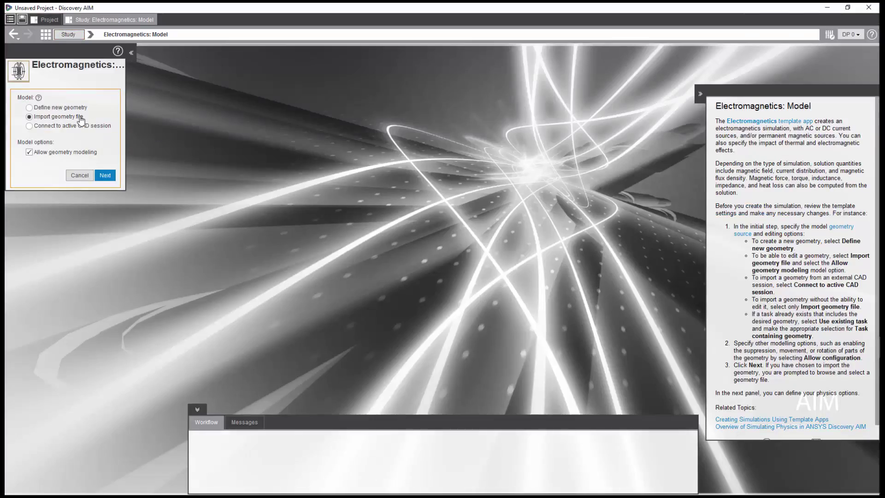
click(106, 176)
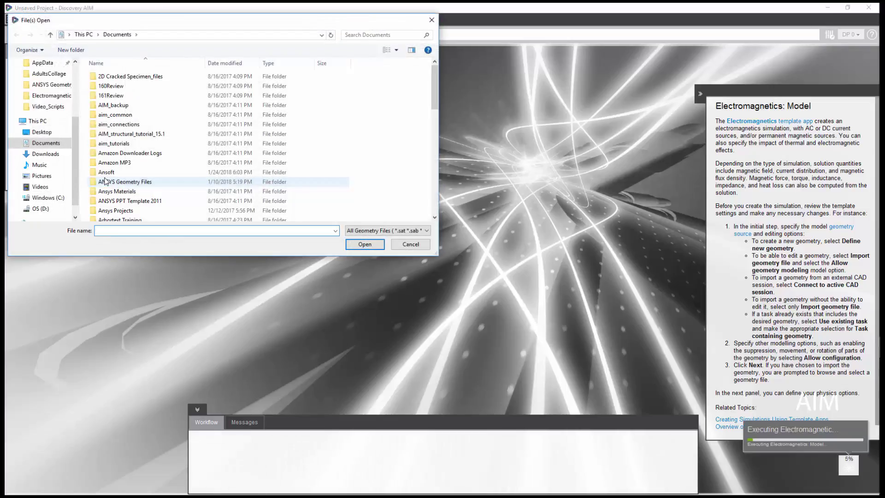
double_click(108, 184)
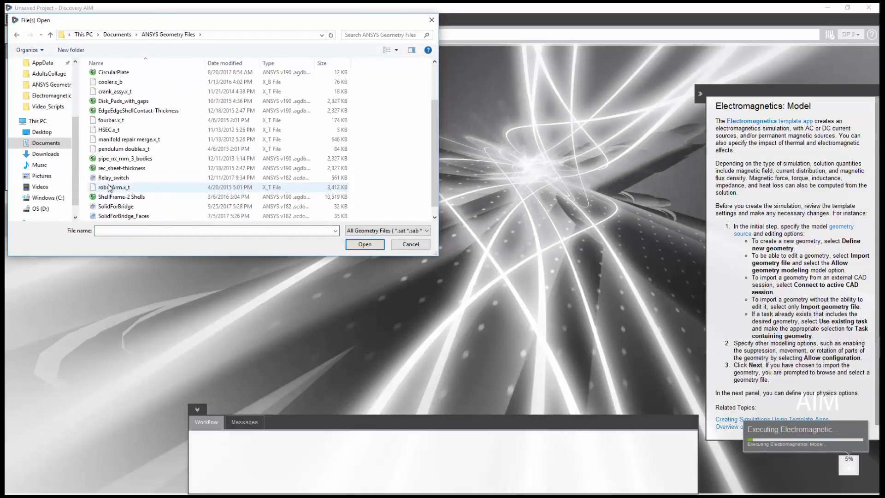
click(111, 179)
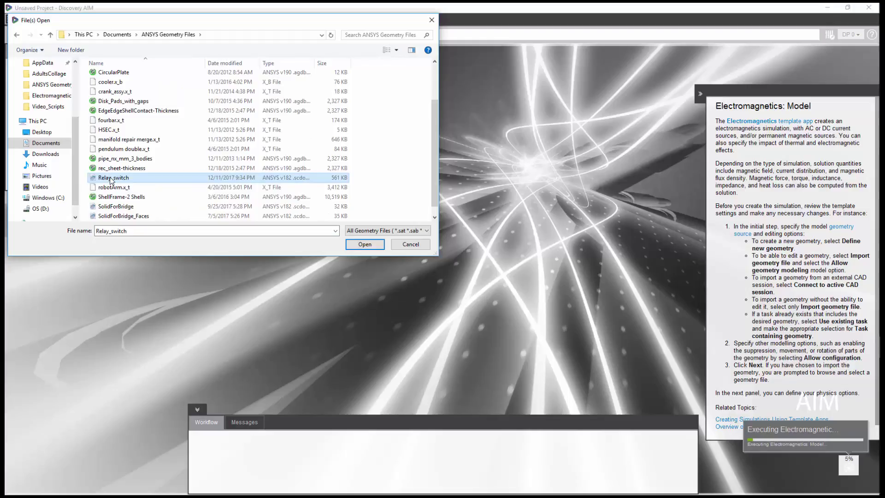
click(364, 245)
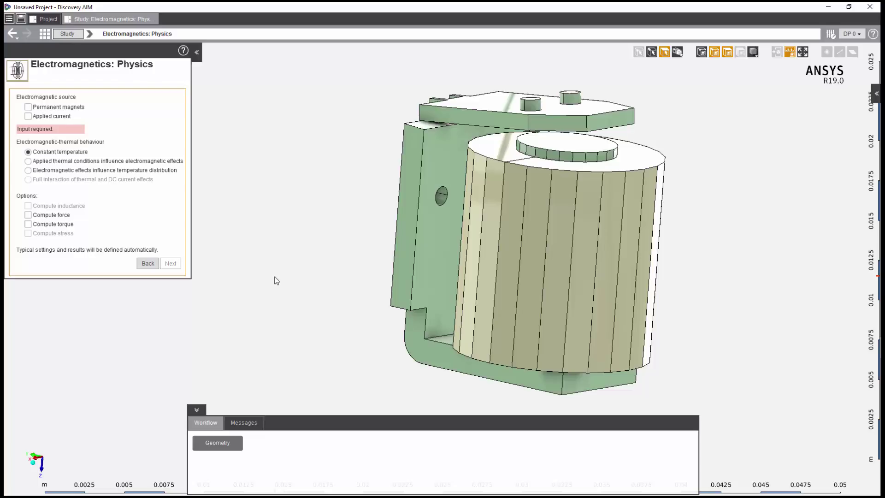
Choose a DC applied-current source with magnetic effects modeled and force computation enabled.
click(37, 117)
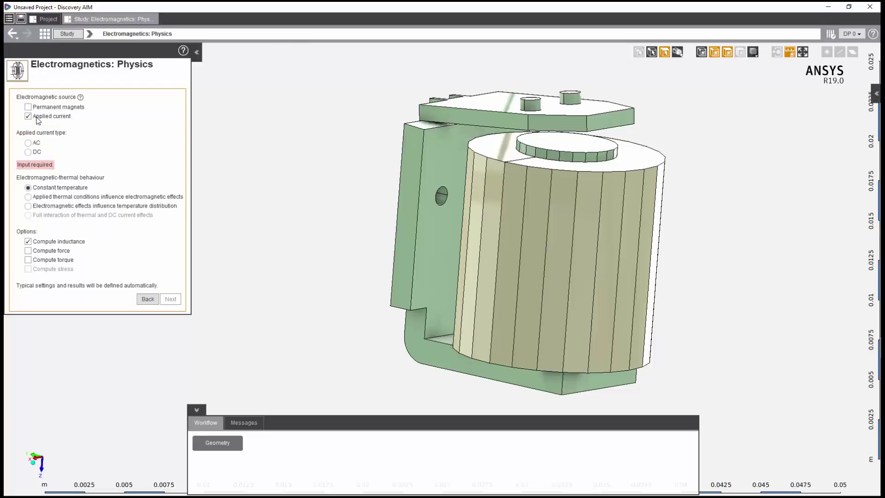
click(28, 152)
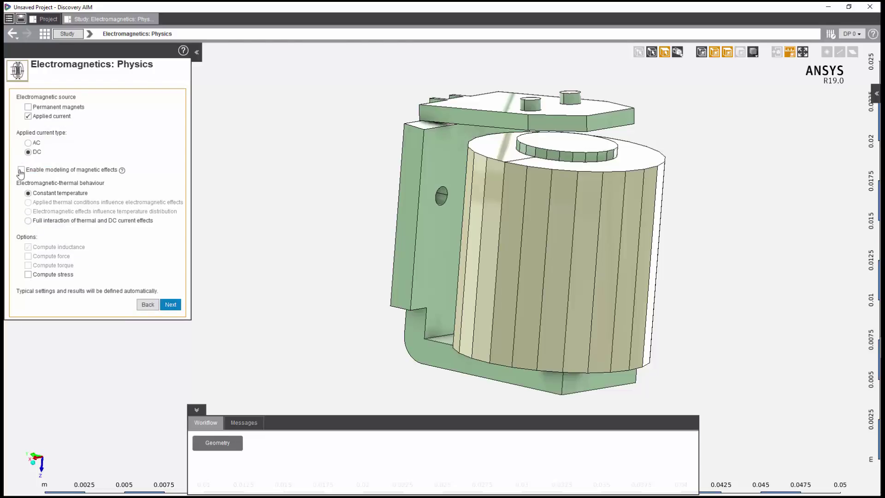
click(20, 170)
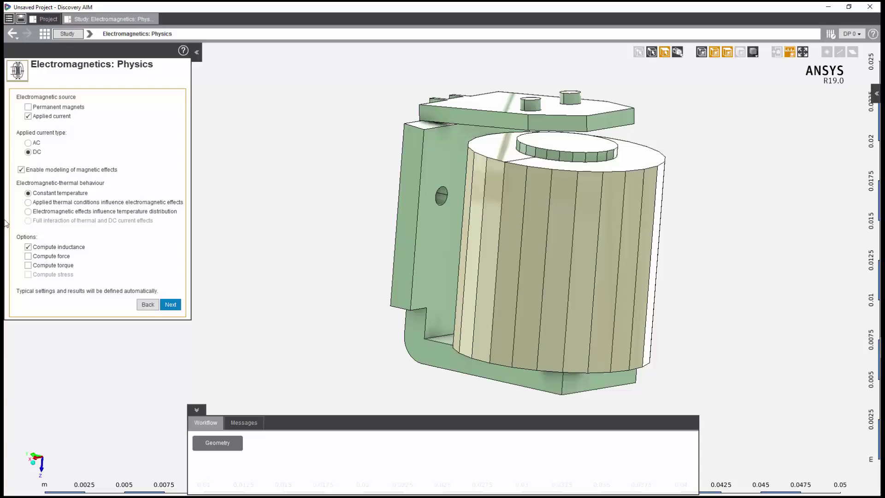
click(28, 257)
click(170, 305)
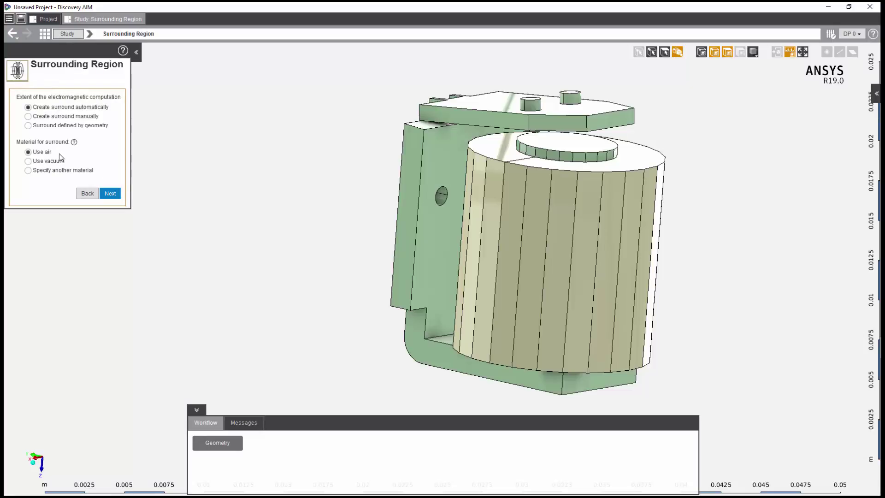
Accept the automatically created air surround region.
click(109, 193)
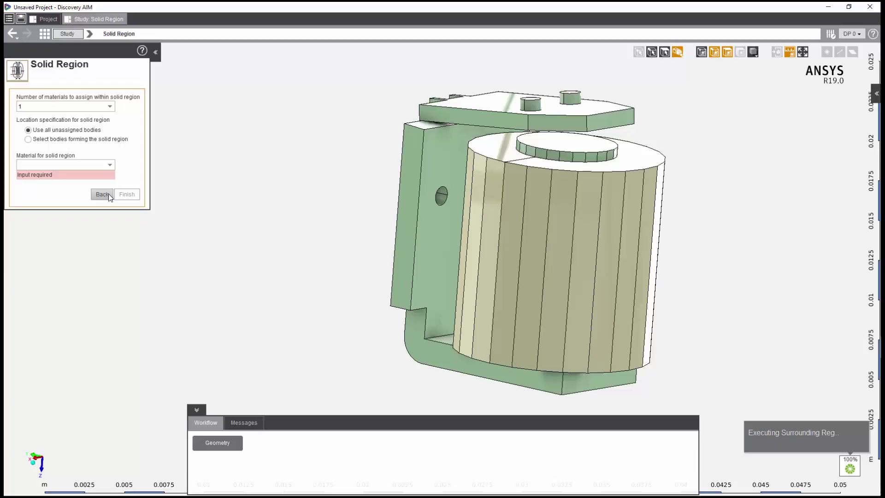
Use two materials and assign Copper to the large coil cylinder as material 1.
click(110, 107)
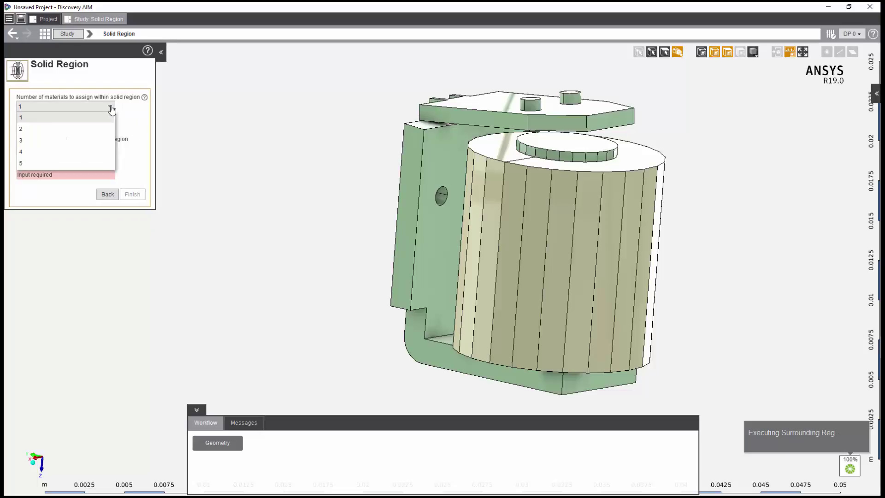
click(82, 130)
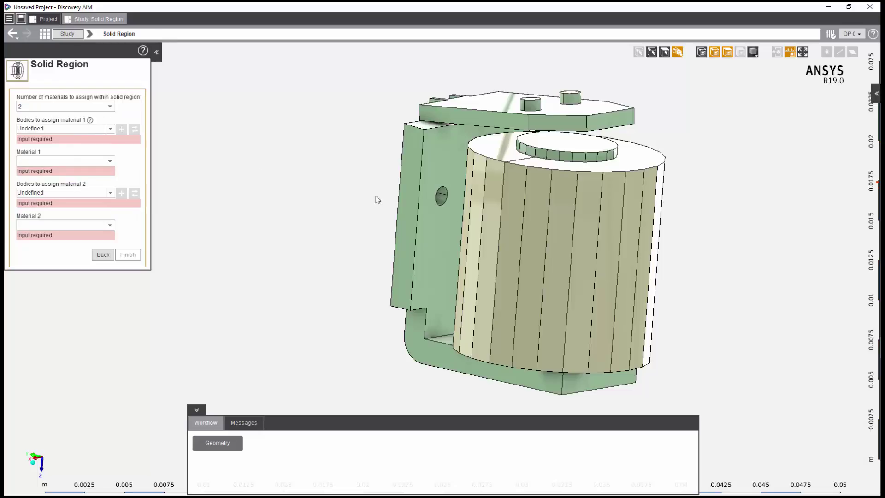
click(552, 240)
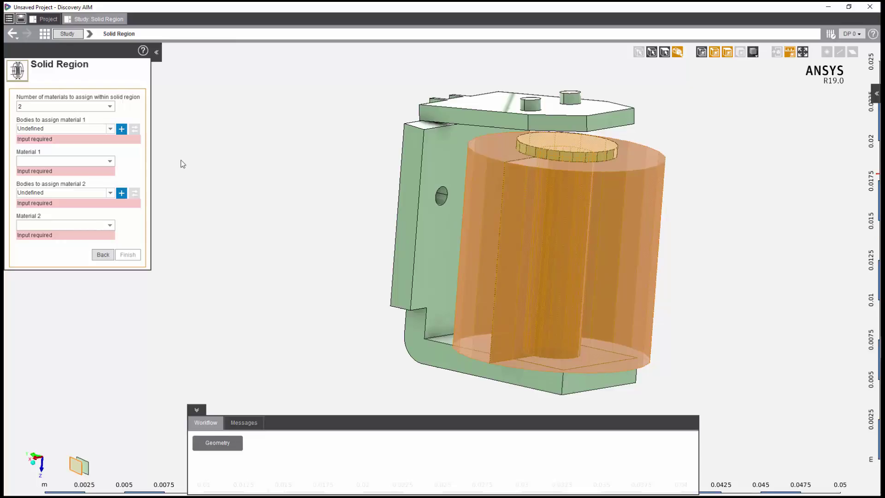
click(121, 129)
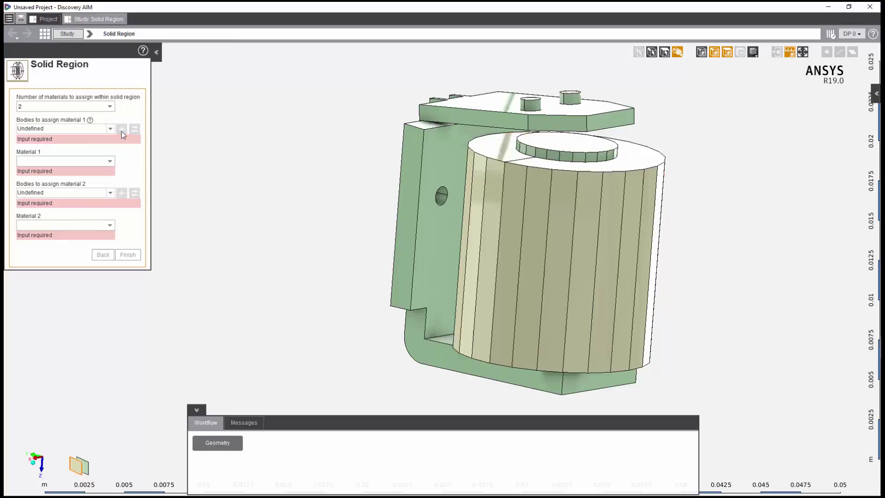
click(114, 154)
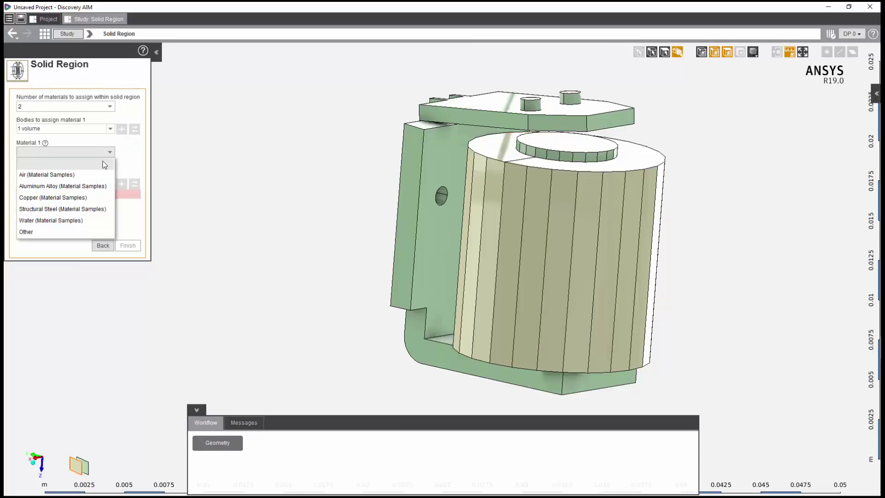
click(94, 198)
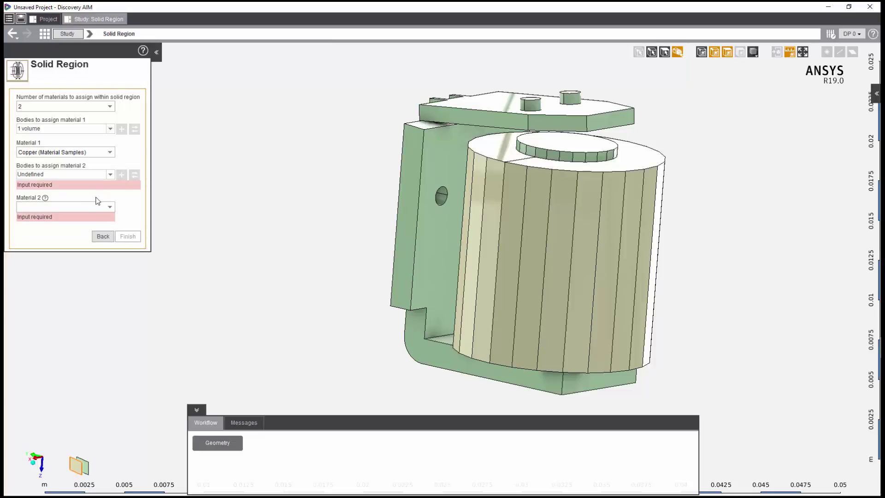
Assign the shaft, top plate and bracket to material 2 as Other, and finish.
click(588, 143)
ctrl+click(564, 110)
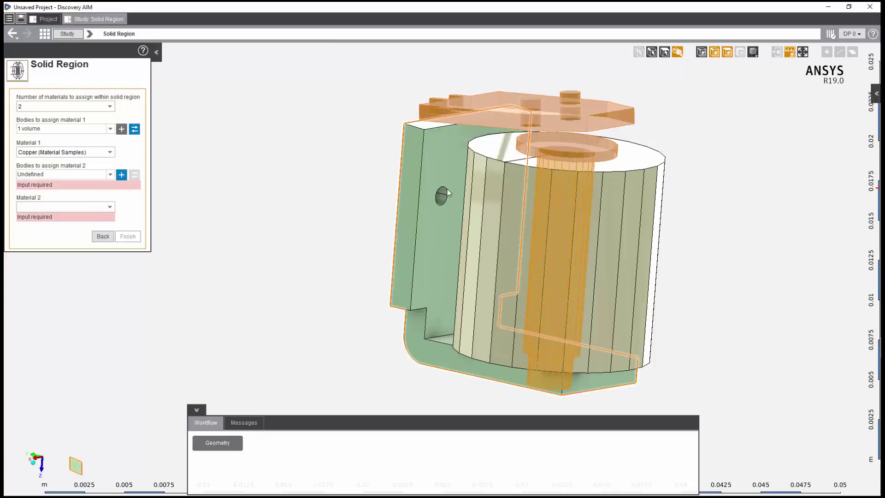
ctrl+click(436, 189)
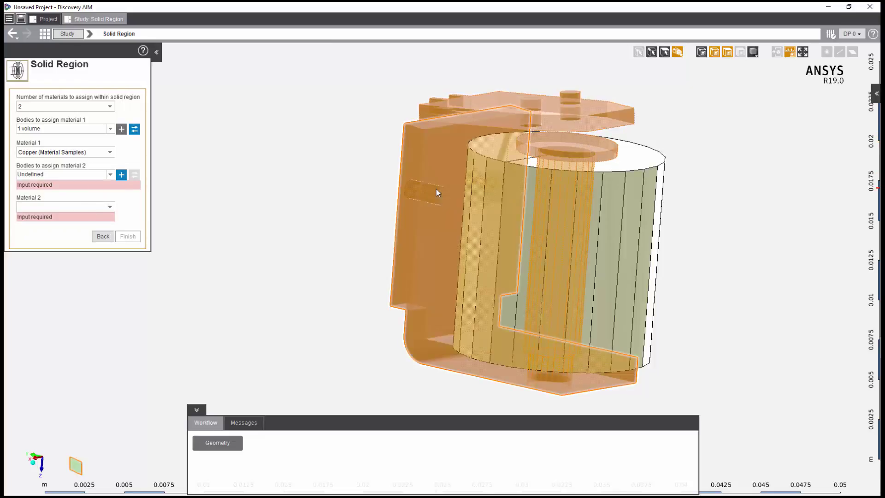
click(121, 175)
click(111, 198)
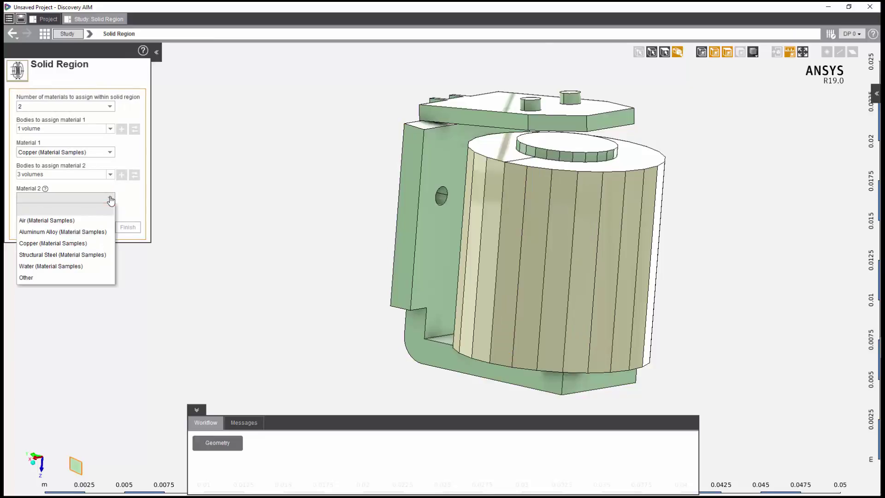
click(84, 278)
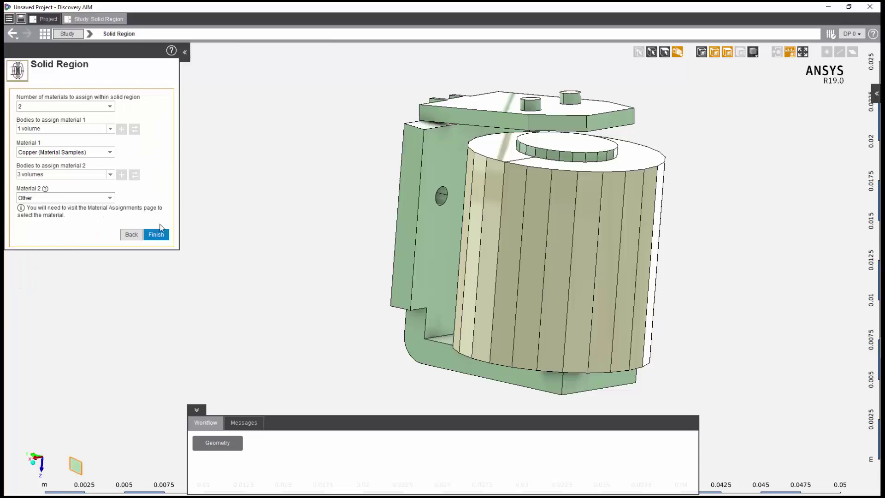
click(164, 239)
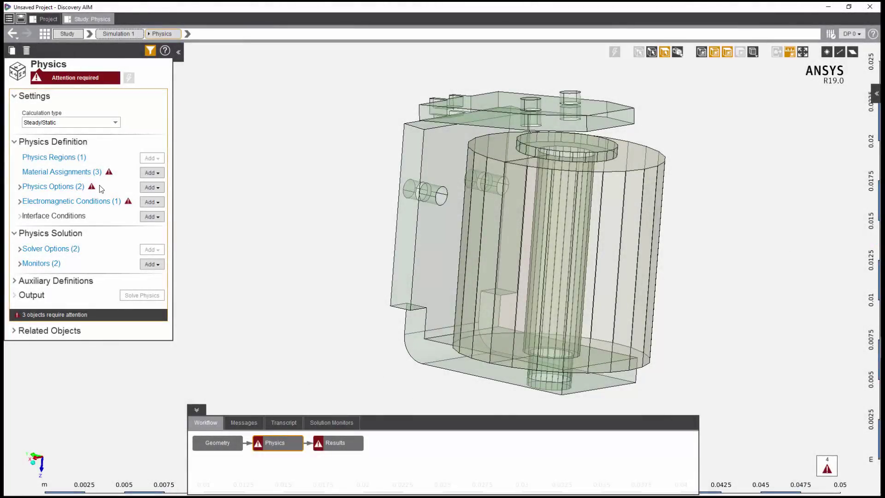
Make Material Assignment 3 use Steel 1010 for its three volumes, then return to Physics.
click(76, 173)
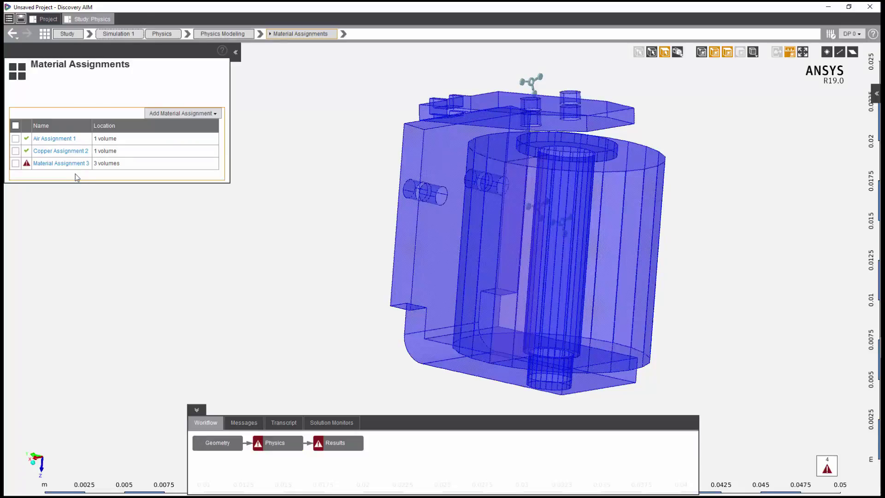
click(70, 165)
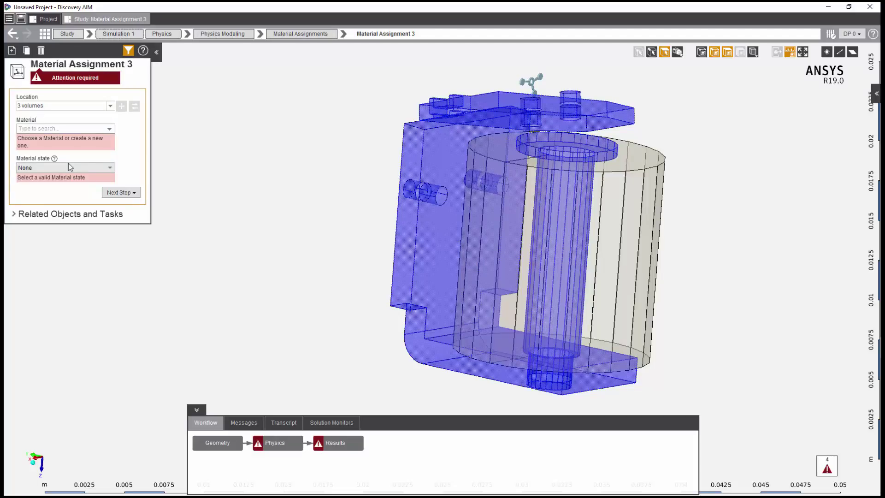
click(110, 129)
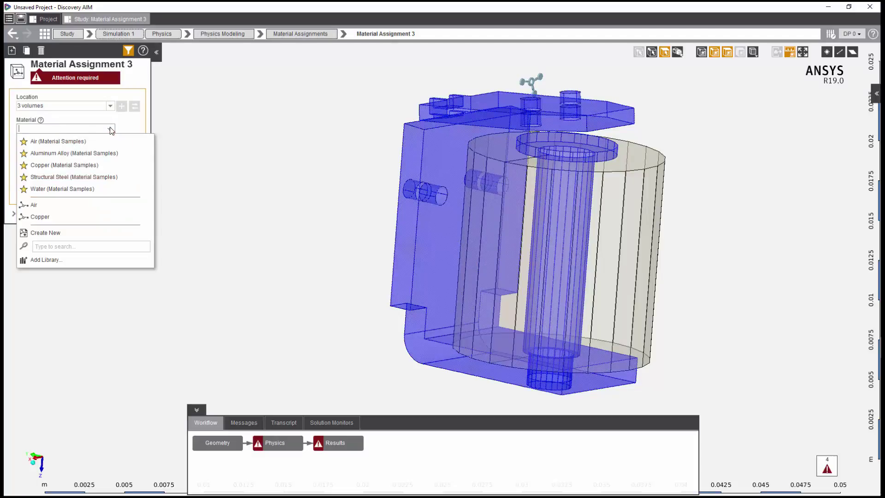
text(steel)
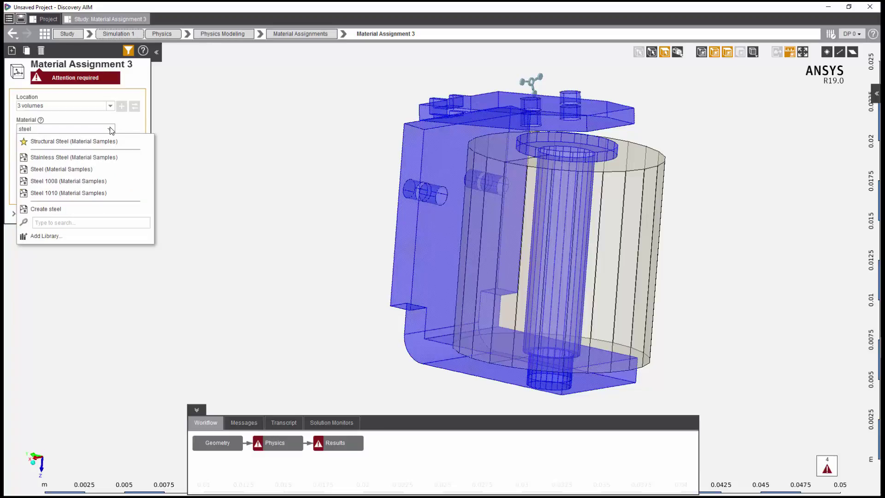
click(95, 193)
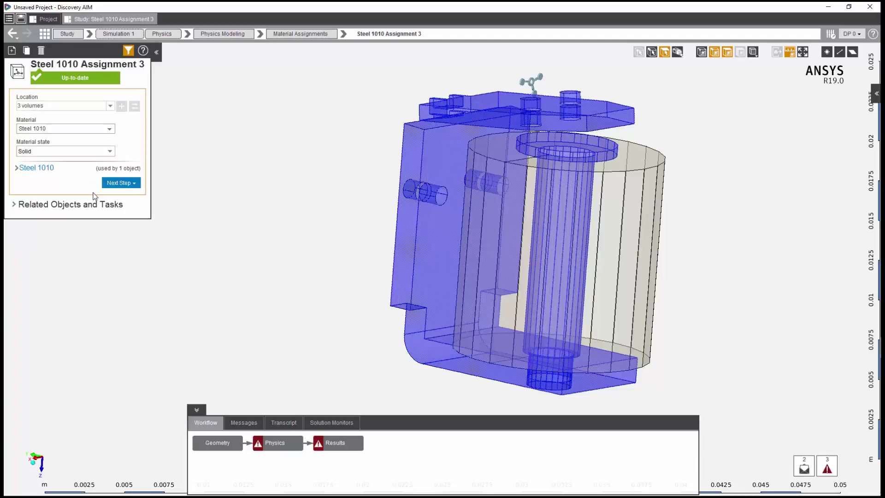
click(267, 443)
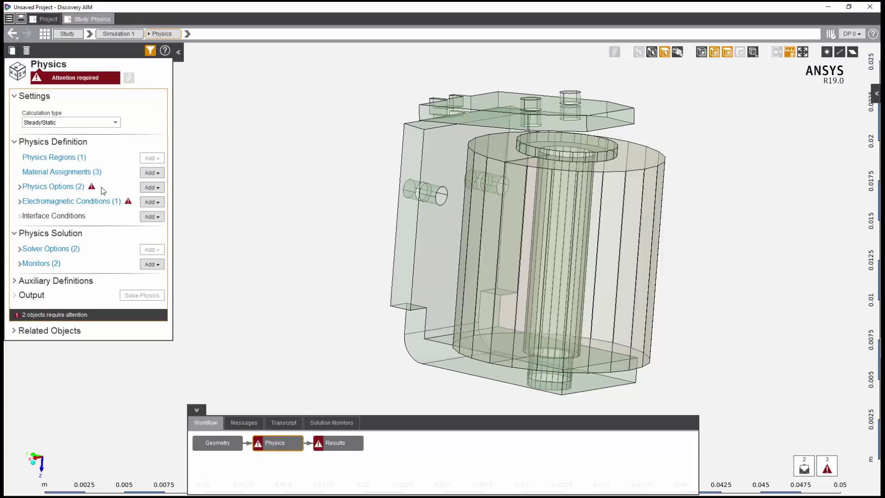
Set Force Computation 1's location to the top plate body.
right_click(248, 186)
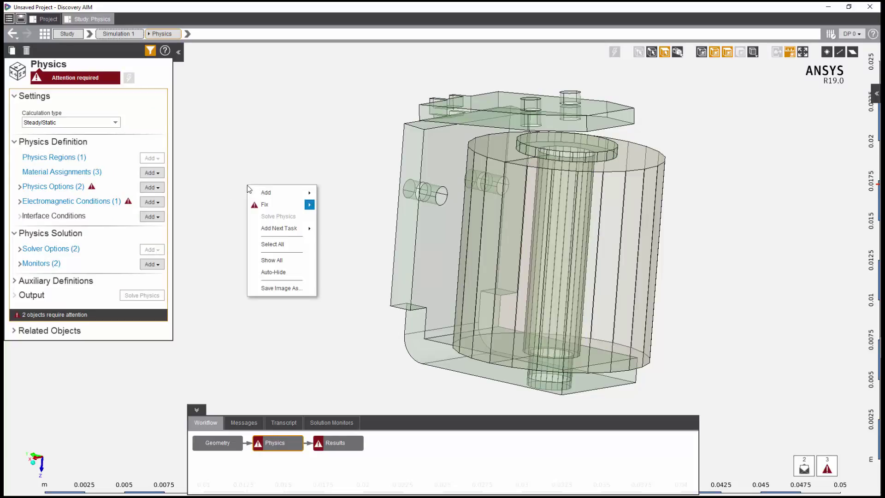
mouse_move(277, 205)
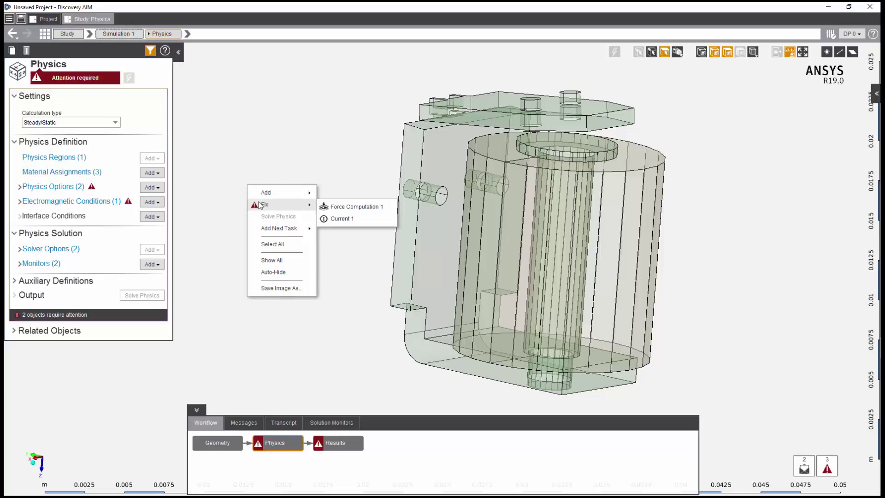
click(336, 207)
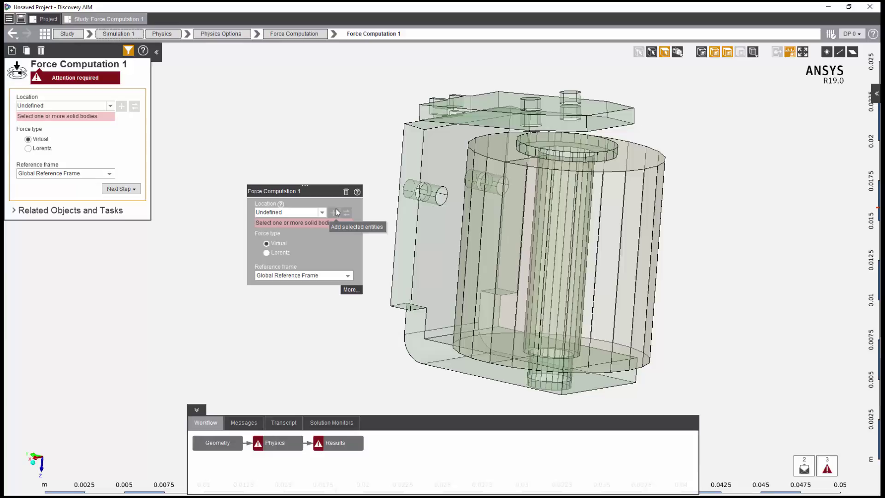
click(678, 52)
click(576, 122)
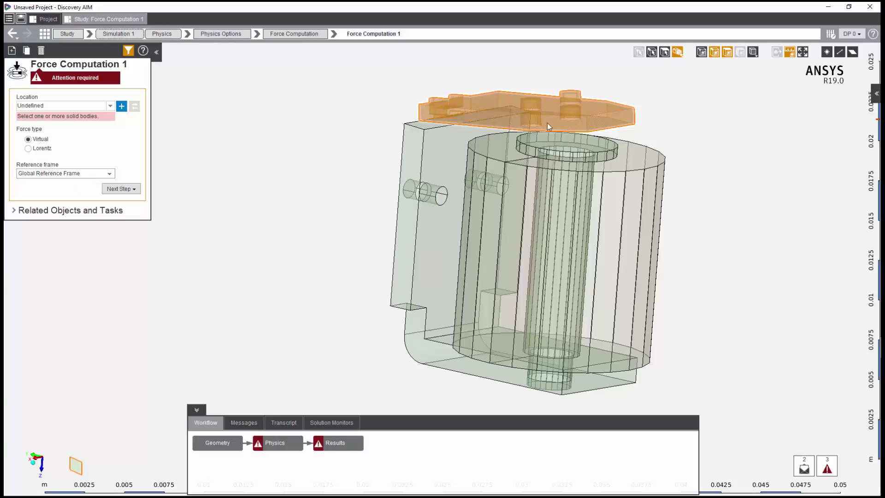
click(122, 108)
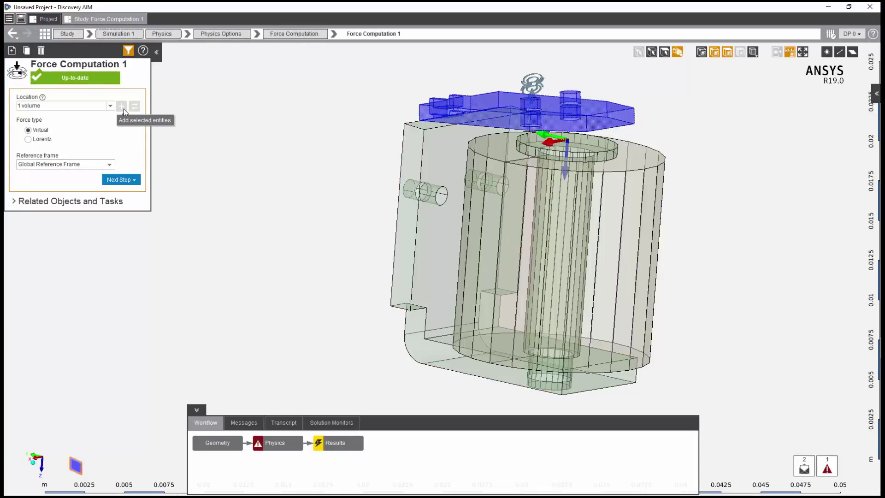
Hide the coil body and use its inner planar face as Current 1's cross-section.
right_click(227, 134)
mouse_move(245, 167)
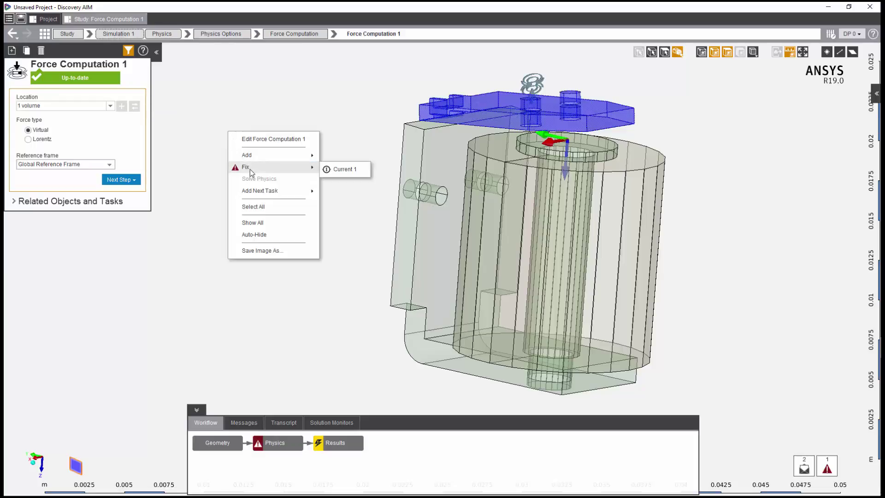
click(330, 171)
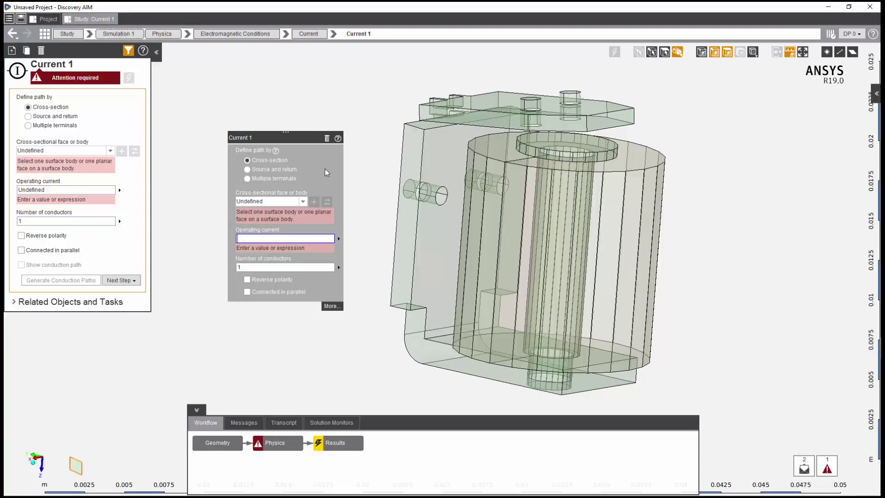
click(493, 251)
right_click(493, 251)
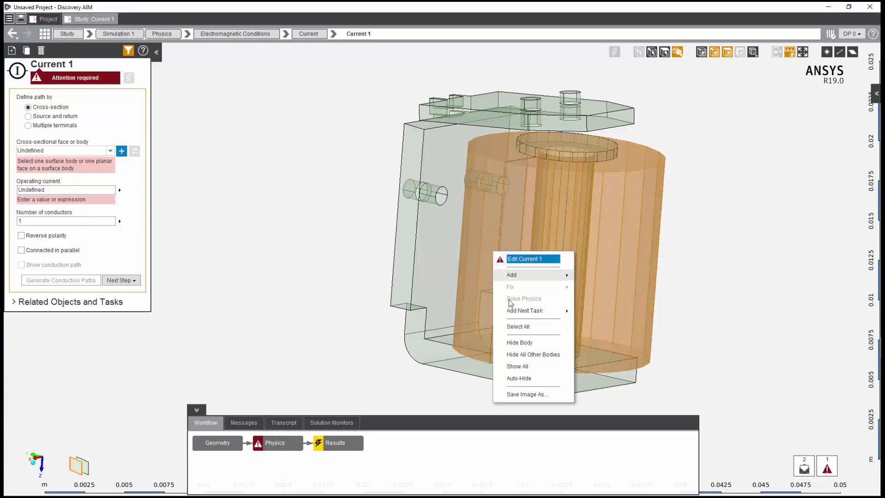
click(517, 343)
click(510, 295)
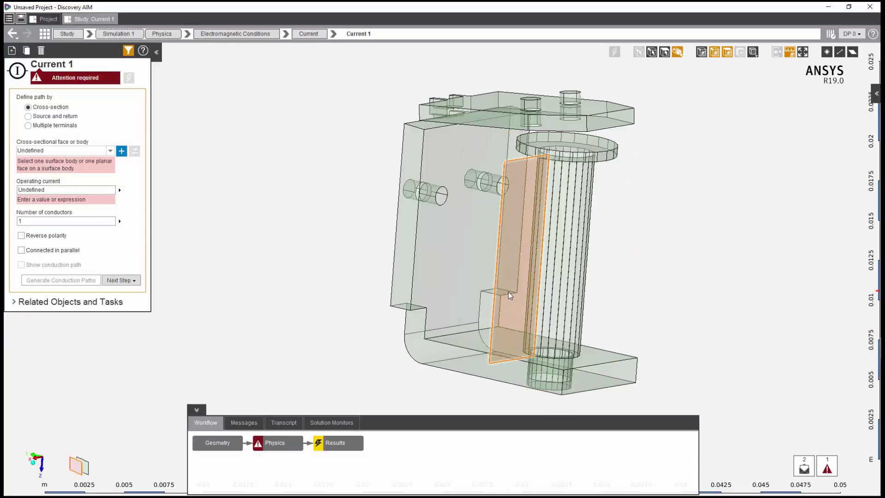
click(121, 151)
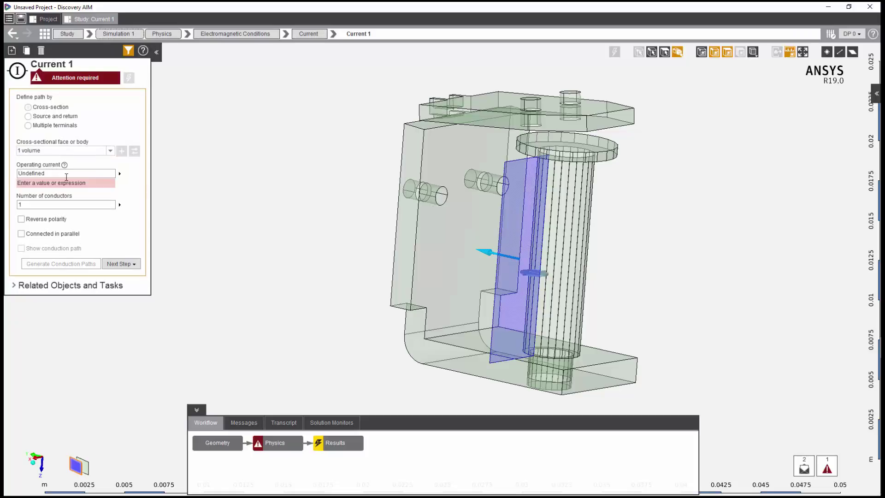
Set Current 1 to 0.1 A operating current with 200 conductors.
click(66, 175)
text(0.1)
key(Return)
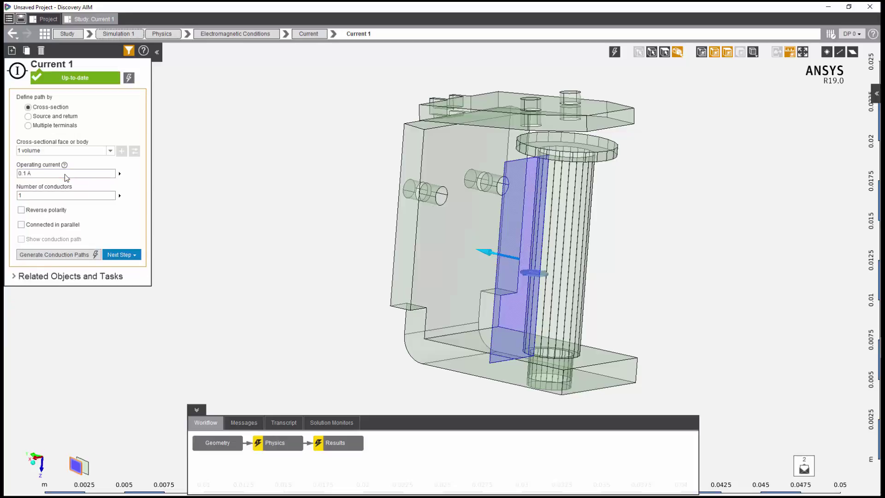
click(46, 195)
text(200)
key(Return)
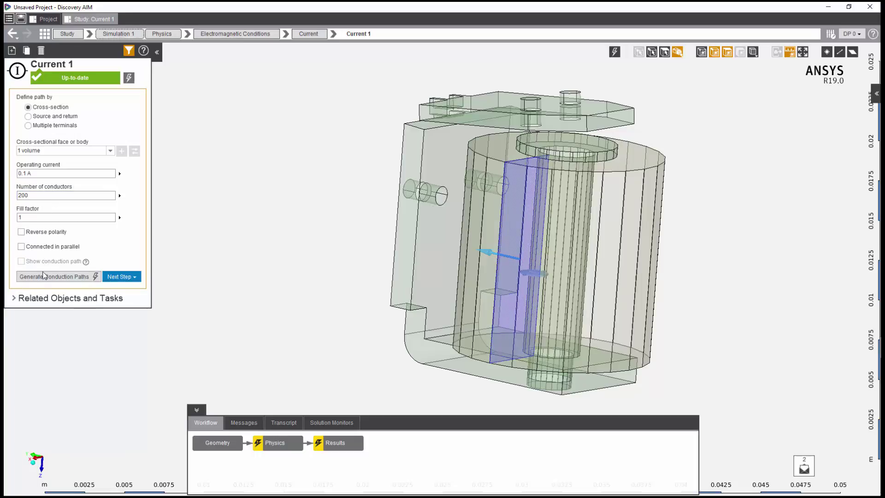
Add an Insulating condition on Insulated Surfaces and generate Current 1's conduction paths.
click(42, 273)
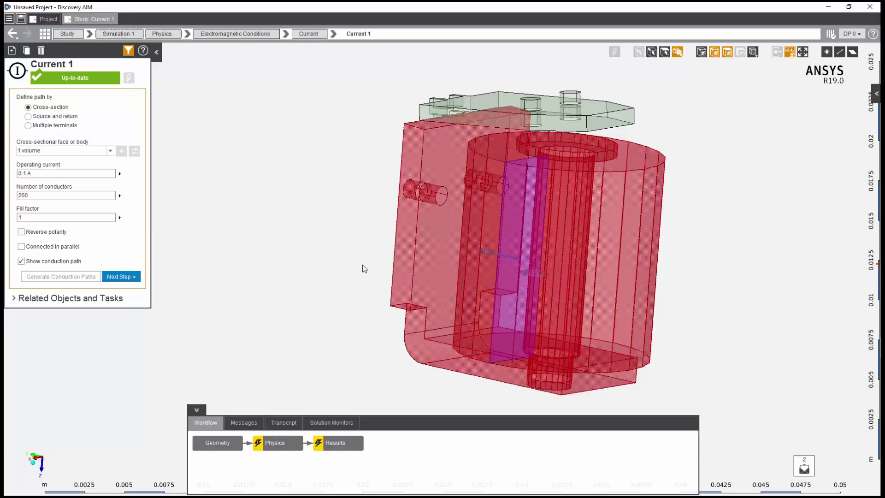
right_click(220, 171)
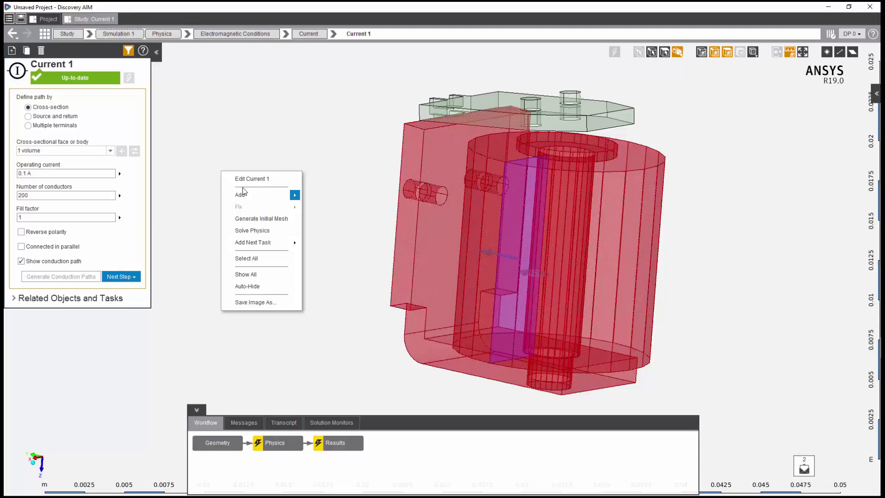
mouse_move(243, 193)
mouse_move(349, 221)
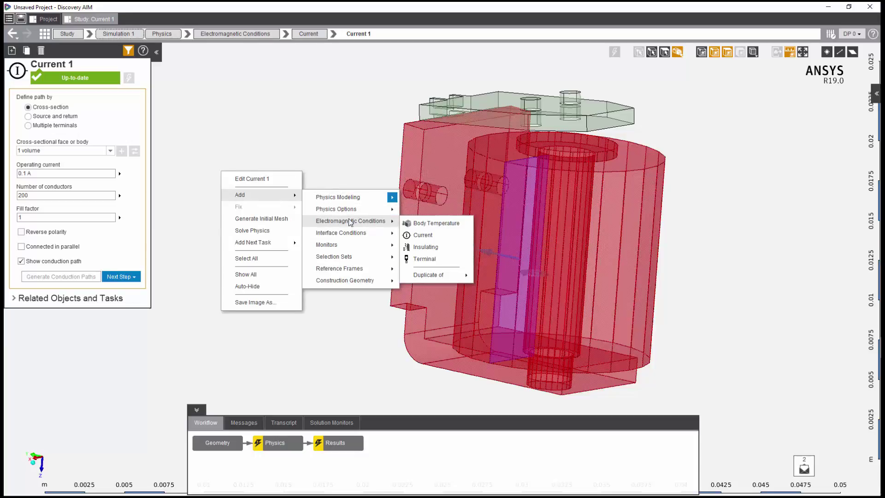
click(422, 246)
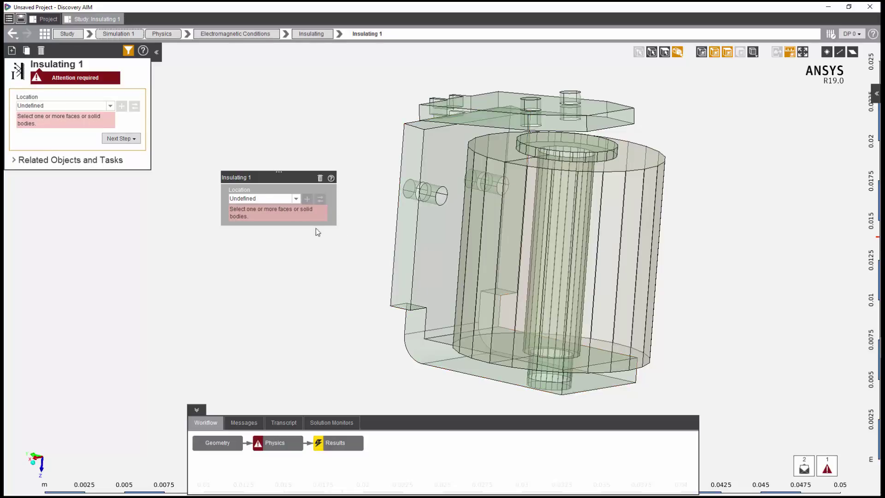
click(295, 198)
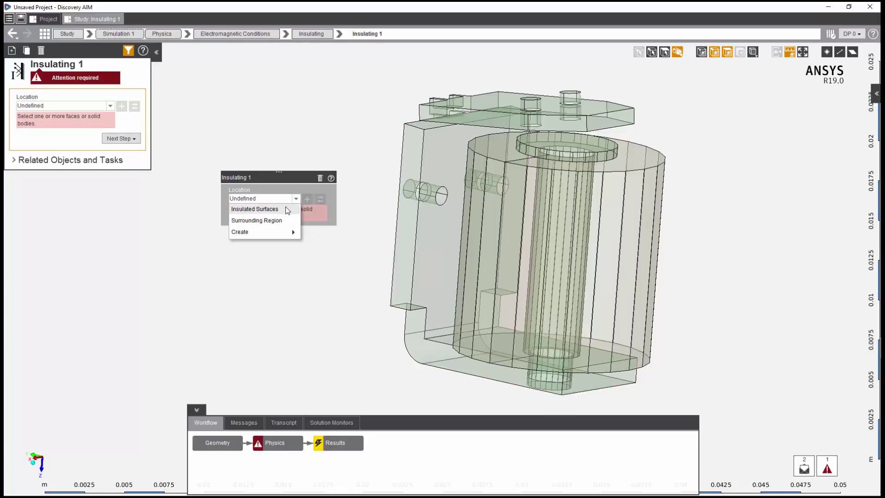
click(286, 206)
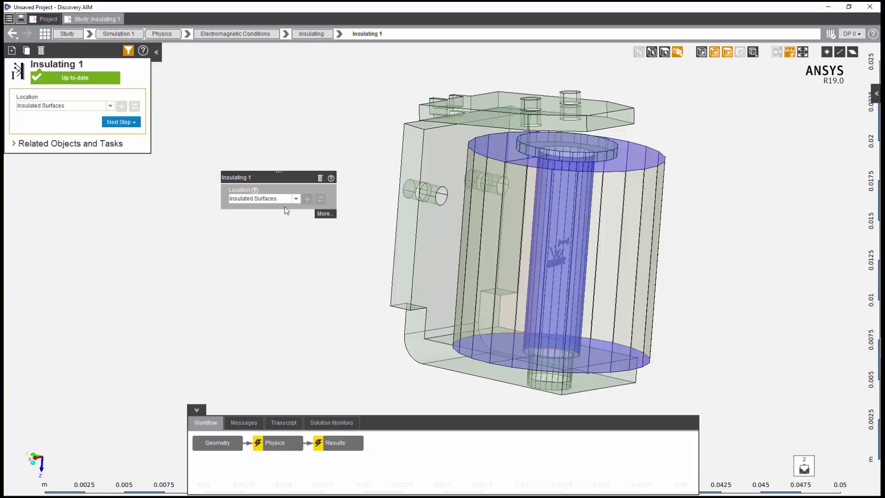
click(7, 34)
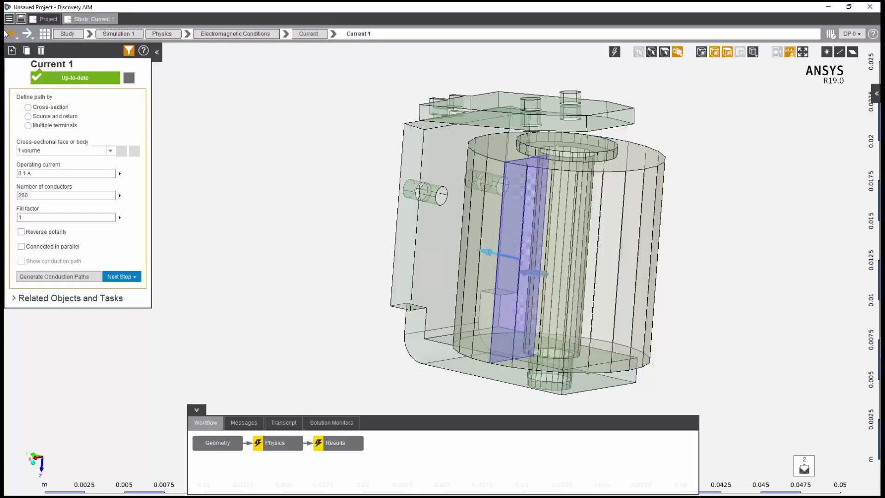
click(35, 278)
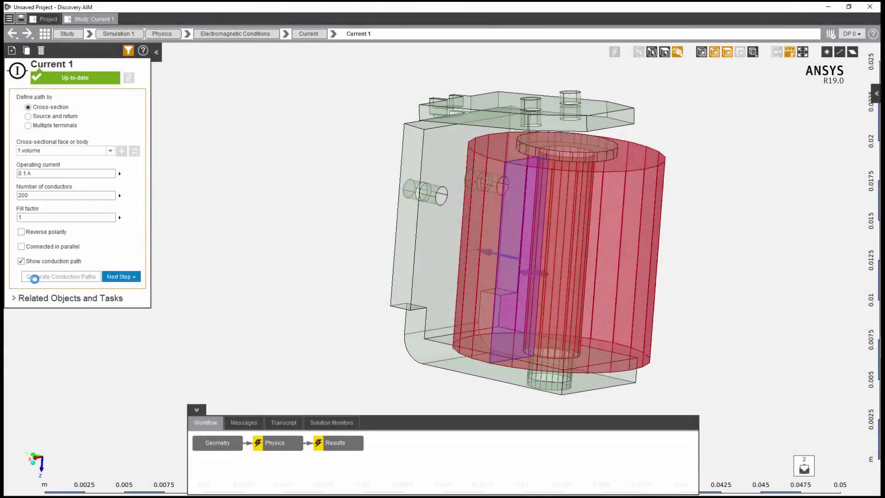
Solve the physics and evaluate all four results.
click(277, 443)
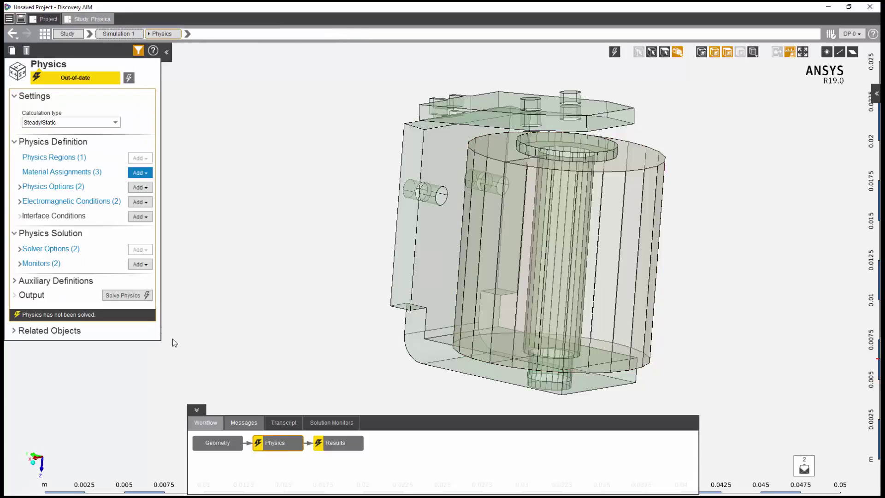
click(125, 294)
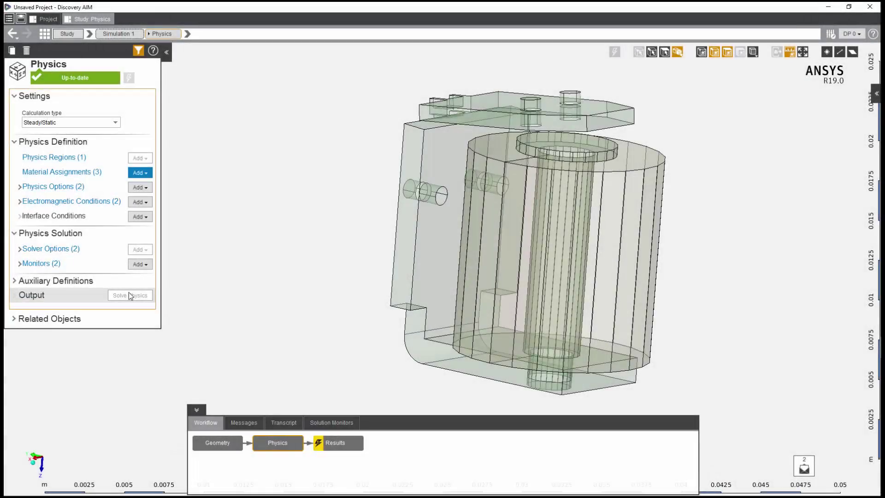
click(332, 443)
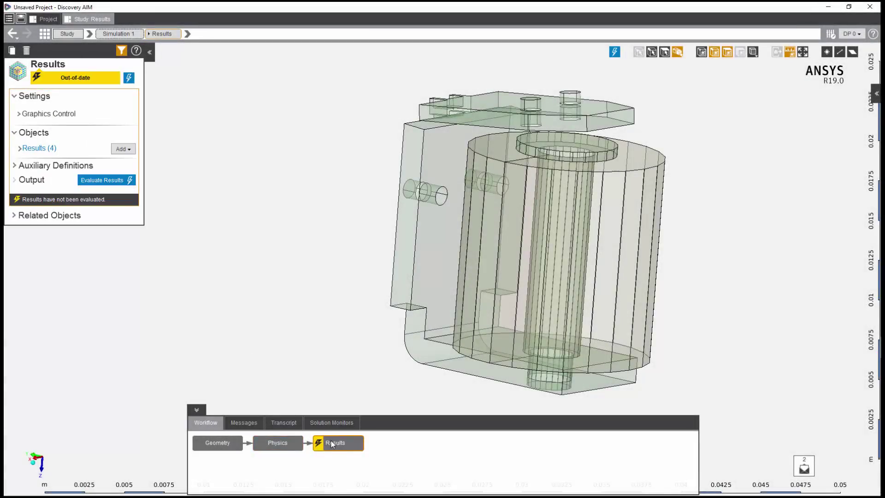
click(109, 184)
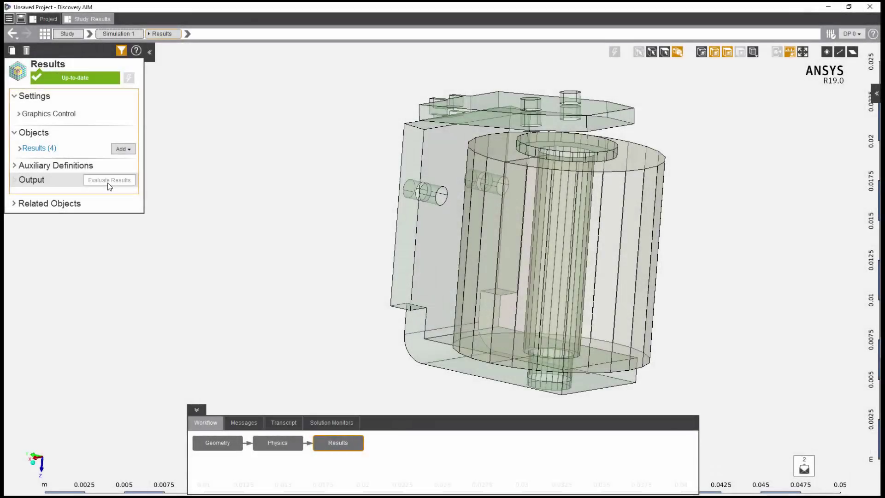
Open the inductance table showing 0.0020821 H, keeping Inductance as the matrix type.
click(19, 149)
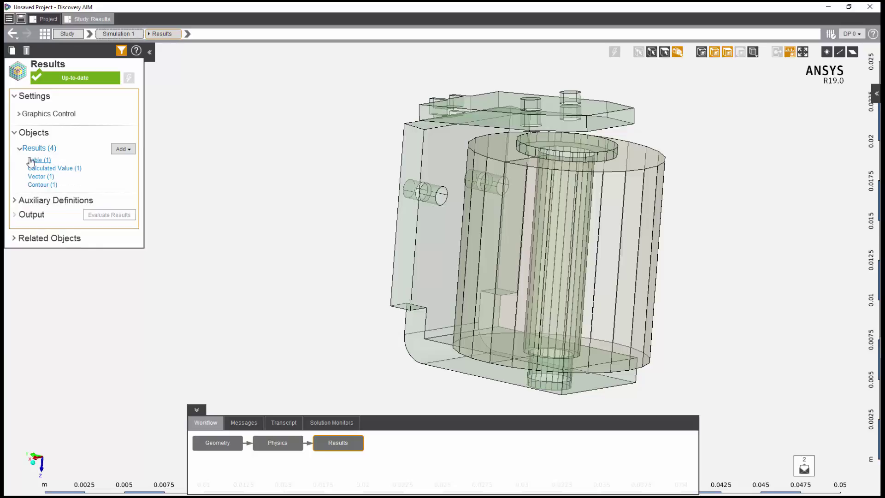
click(31, 161)
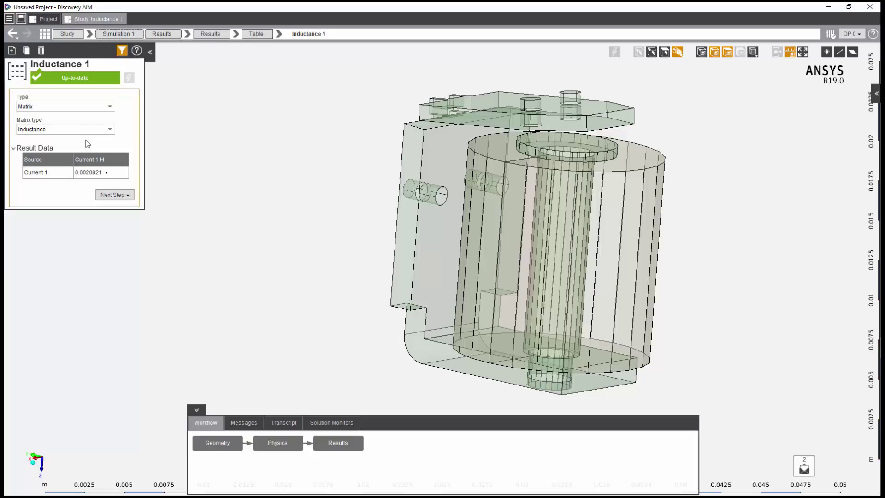
click(111, 130)
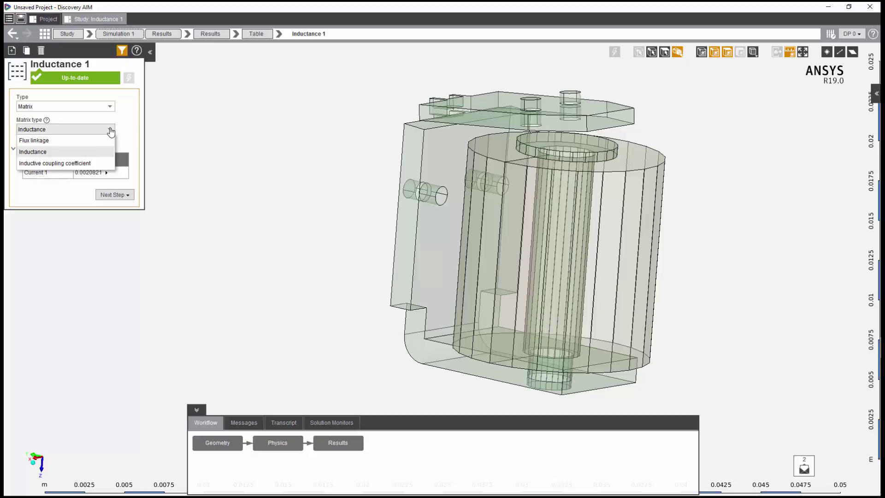
click(110, 130)
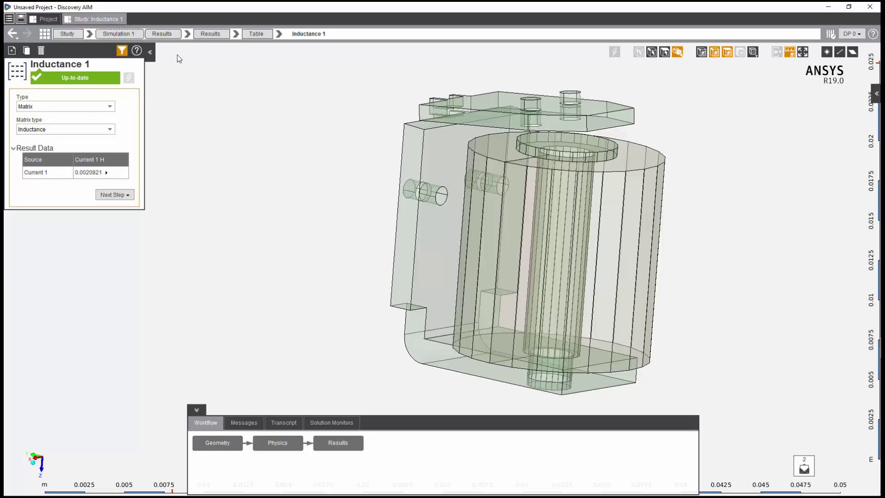
Show Value Force Magnitude 1, with 0.0089459 N labelled on the top plate.
click(190, 37)
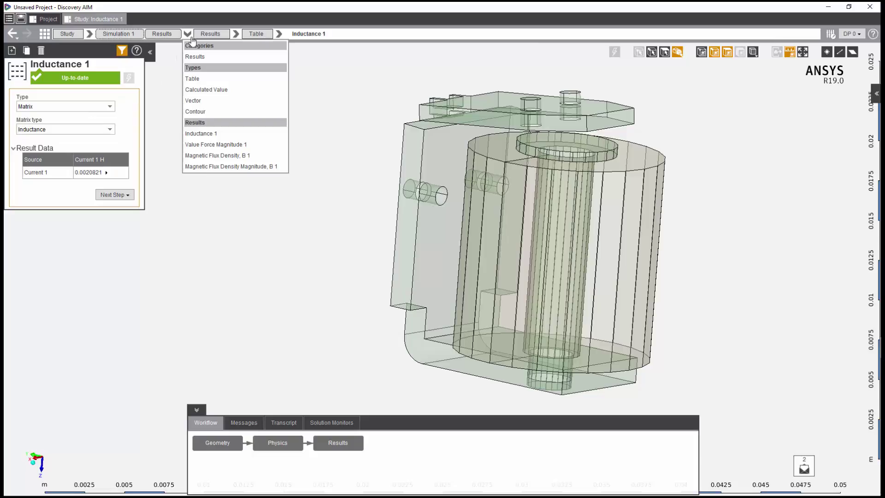
click(207, 145)
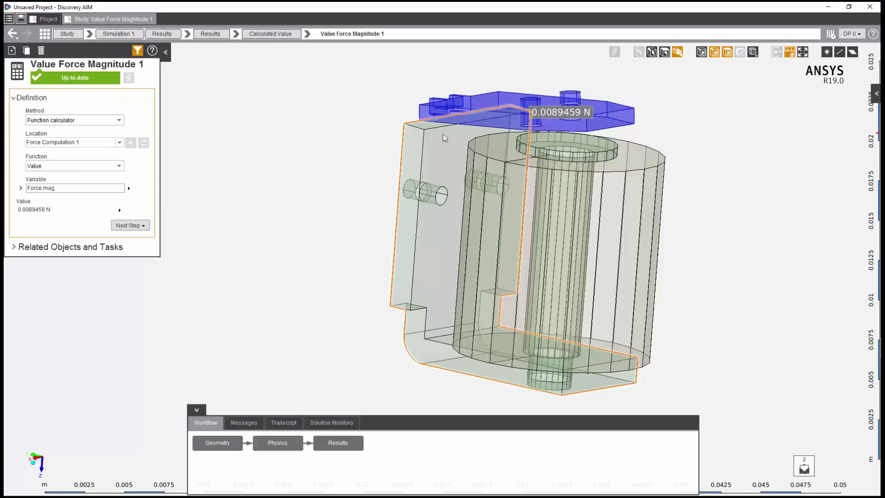
drag(554, 113, 692, 109)
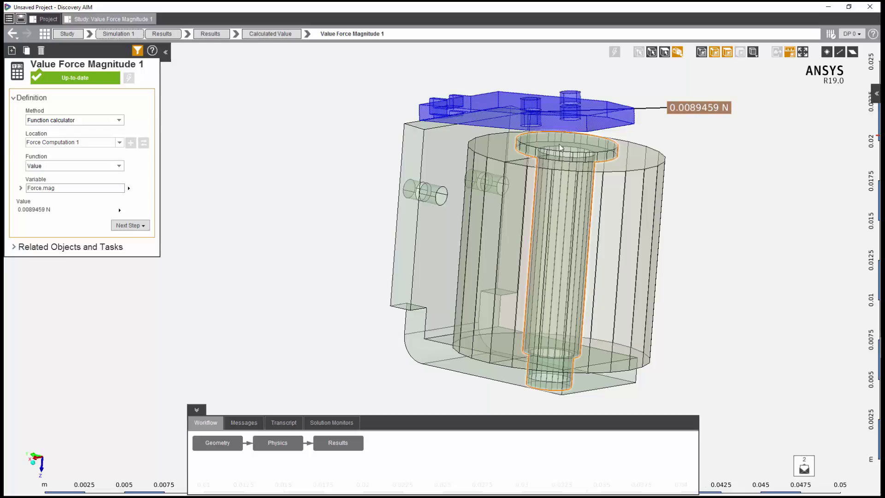
Select the central column, top plate and outer housing to add a new result.
click(560, 194)
ctrl+click(477, 115)
ctrl+click(444, 159)
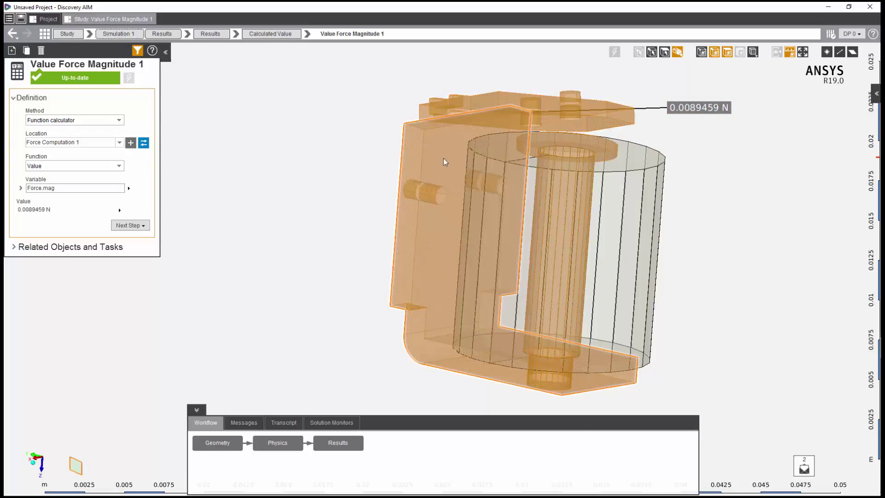
right_click(192, 116)
mouse_move(197, 138)
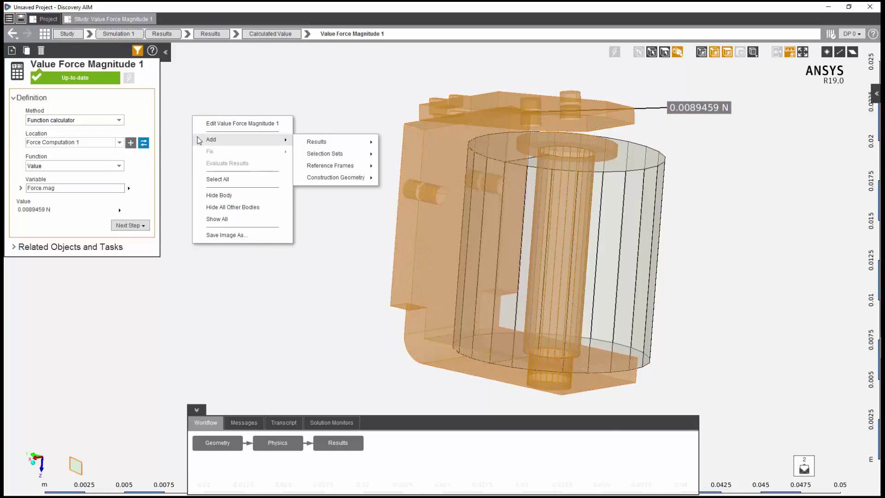
mouse_move(332, 141)
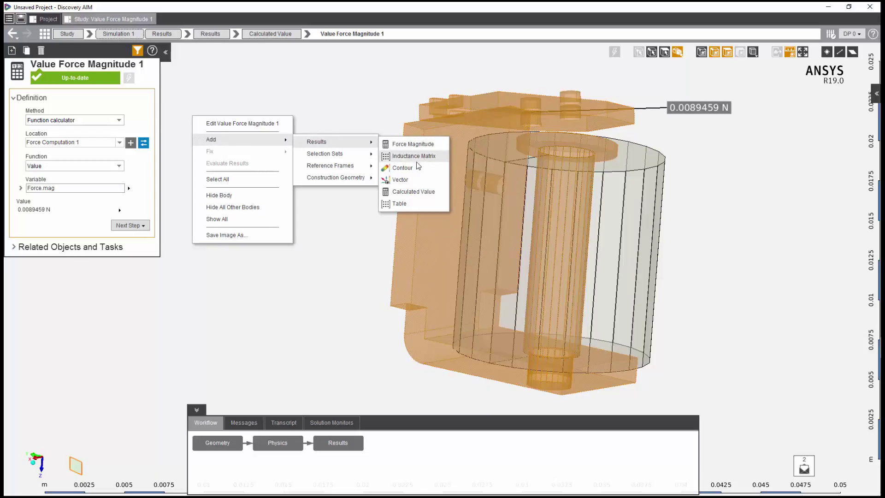
Evaluate a Magnetic Flux Density Magnitude contour on the three volumes (peak 0.4193 T), then display Magnetic Flux Density, B 1.
click(402, 168)
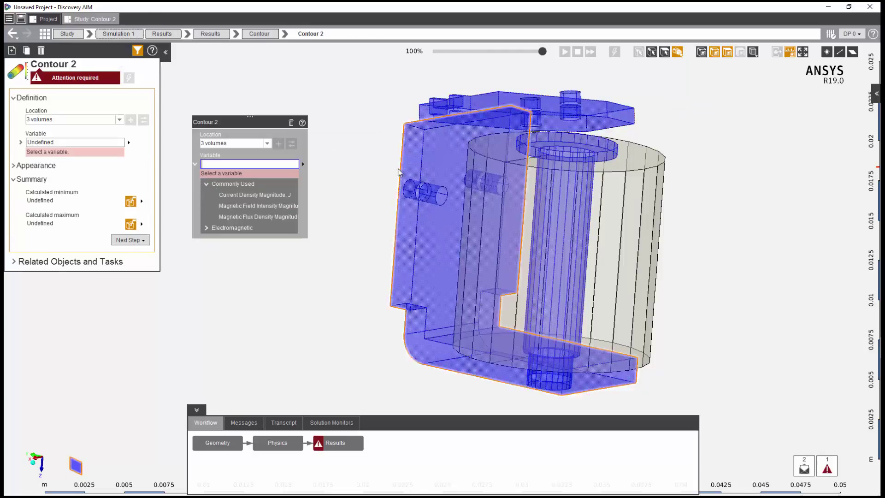
click(258, 217)
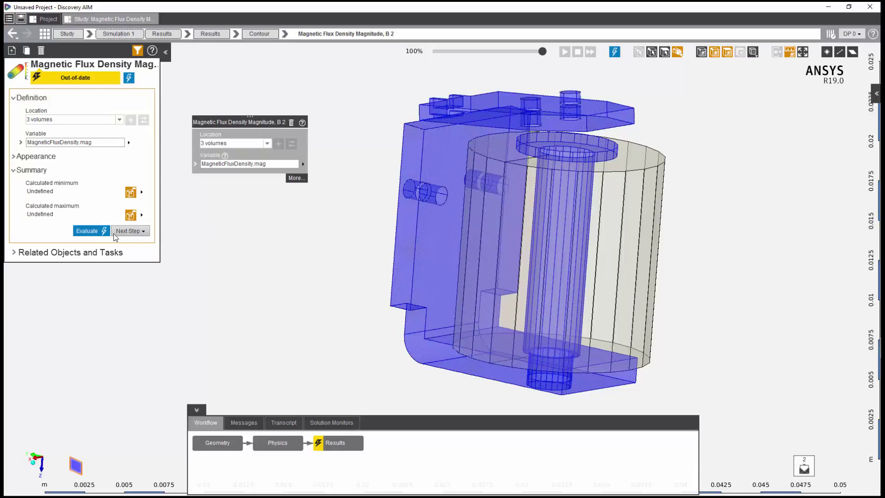
click(96, 232)
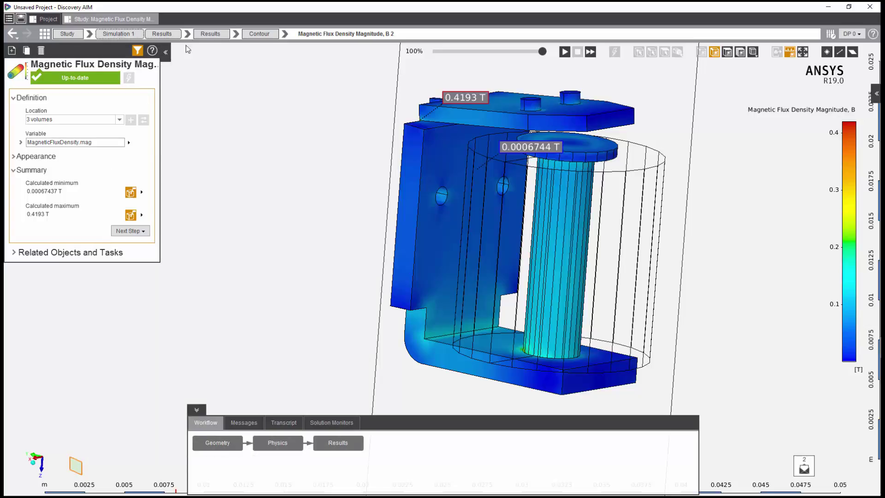
click(187, 34)
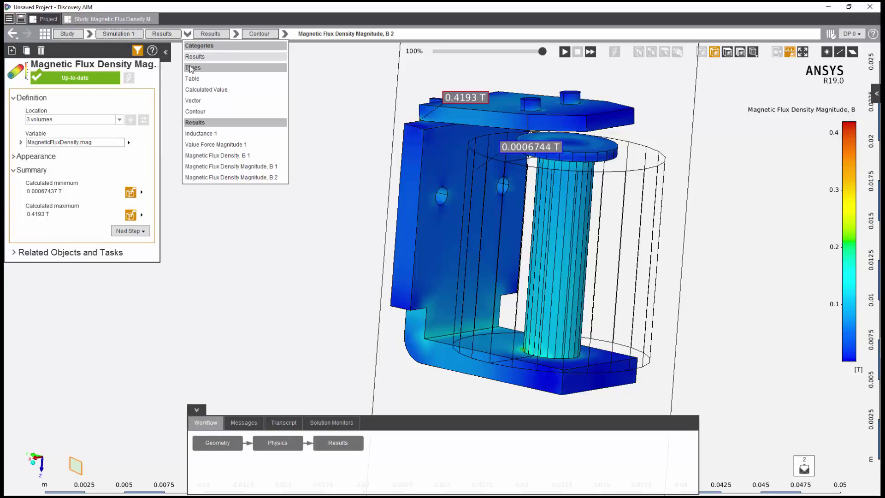
click(204, 156)
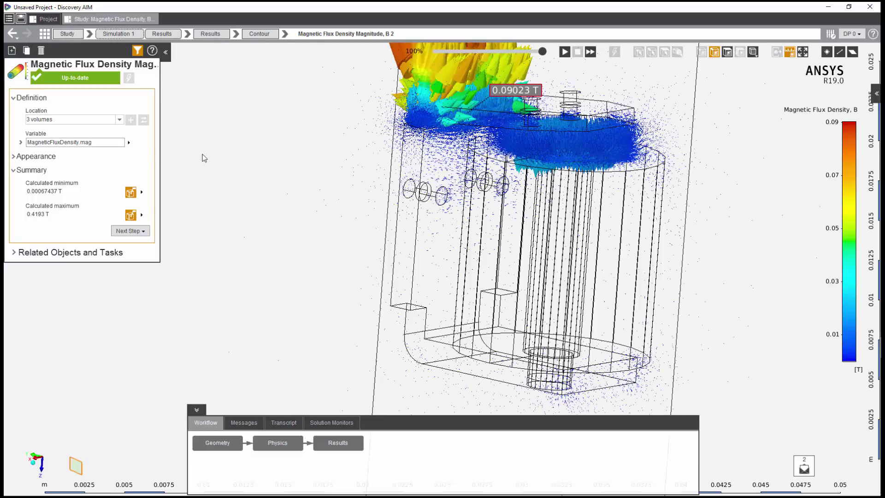